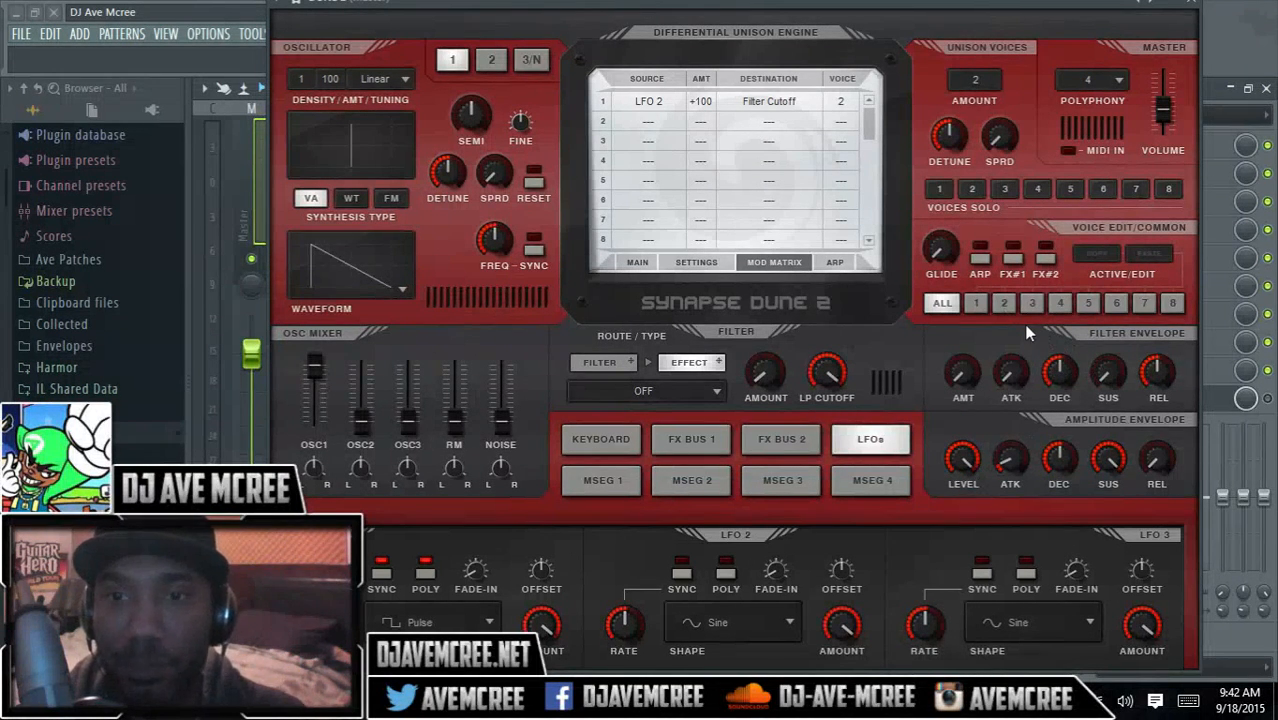
Step: Try a 48% filter envelope amount on voice 1, compare it with voice 2, and reset it
left_click(976, 304)
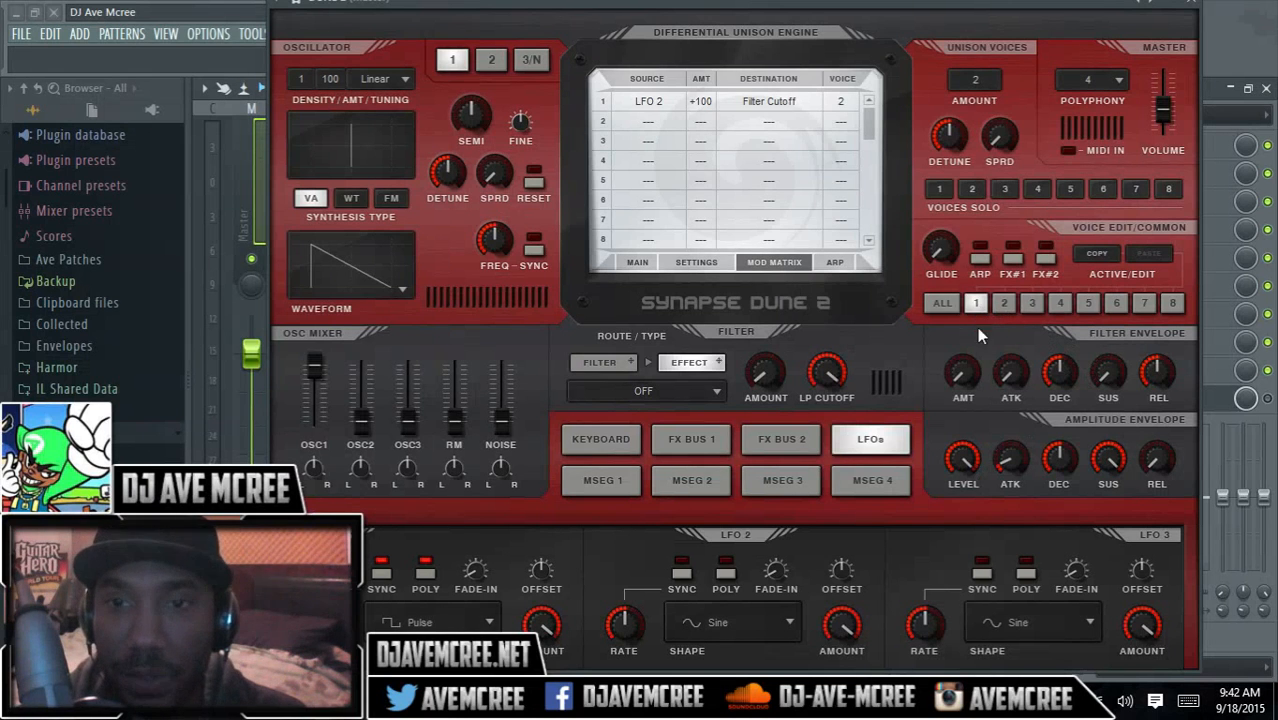
left_click_drag(970, 362, 961, 271)
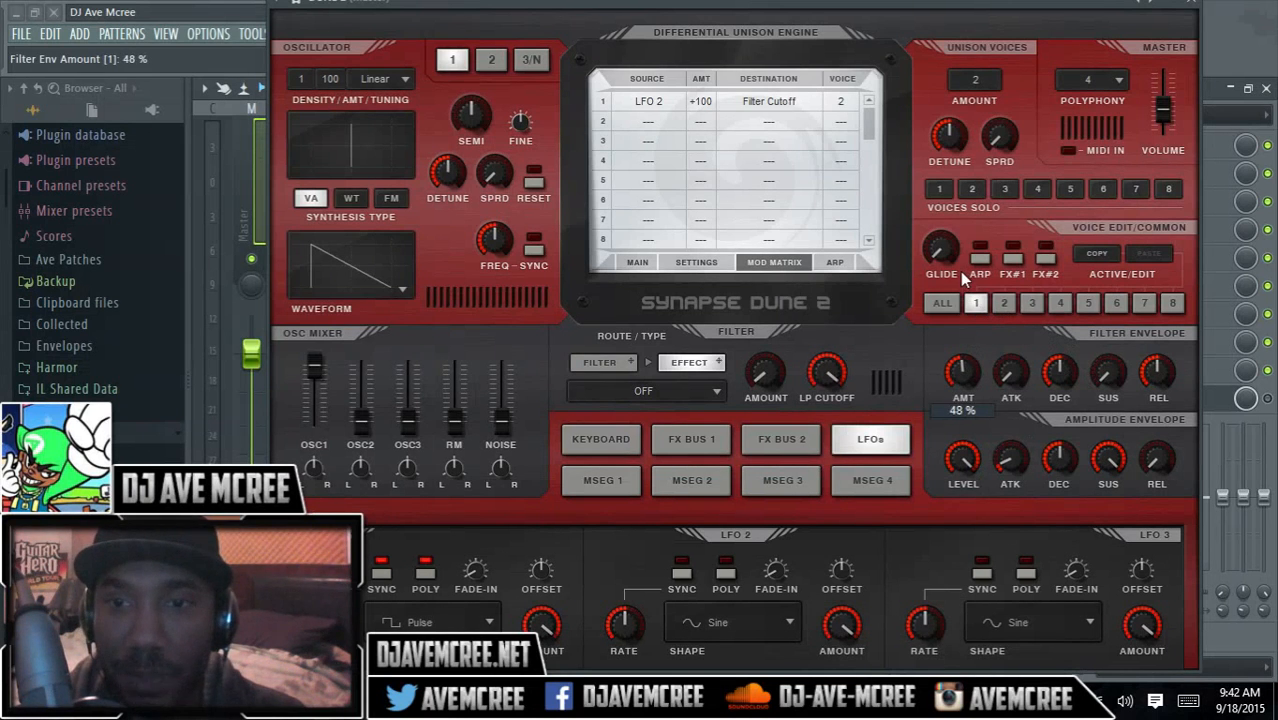
left_click(1002, 304)
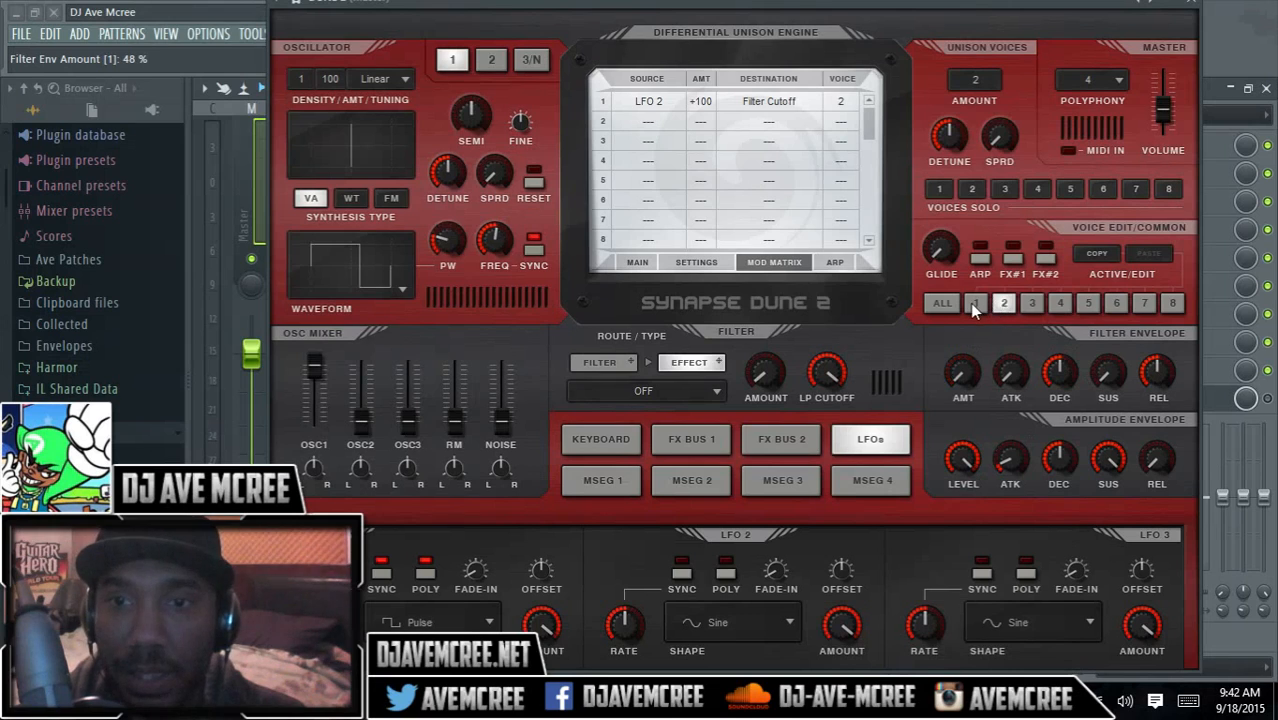
left_click(975, 304)
double_click(963, 374)
Step: Adjust the amplitude envelope attack on voice 1, comparing it with voice 2
mouse_move(1020, 457)
left_click_drag(1020, 457, 994, 373)
left_click(1002, 305)
left_click(976, 304)
left_click_drag(1004, 461, 1012, 524)
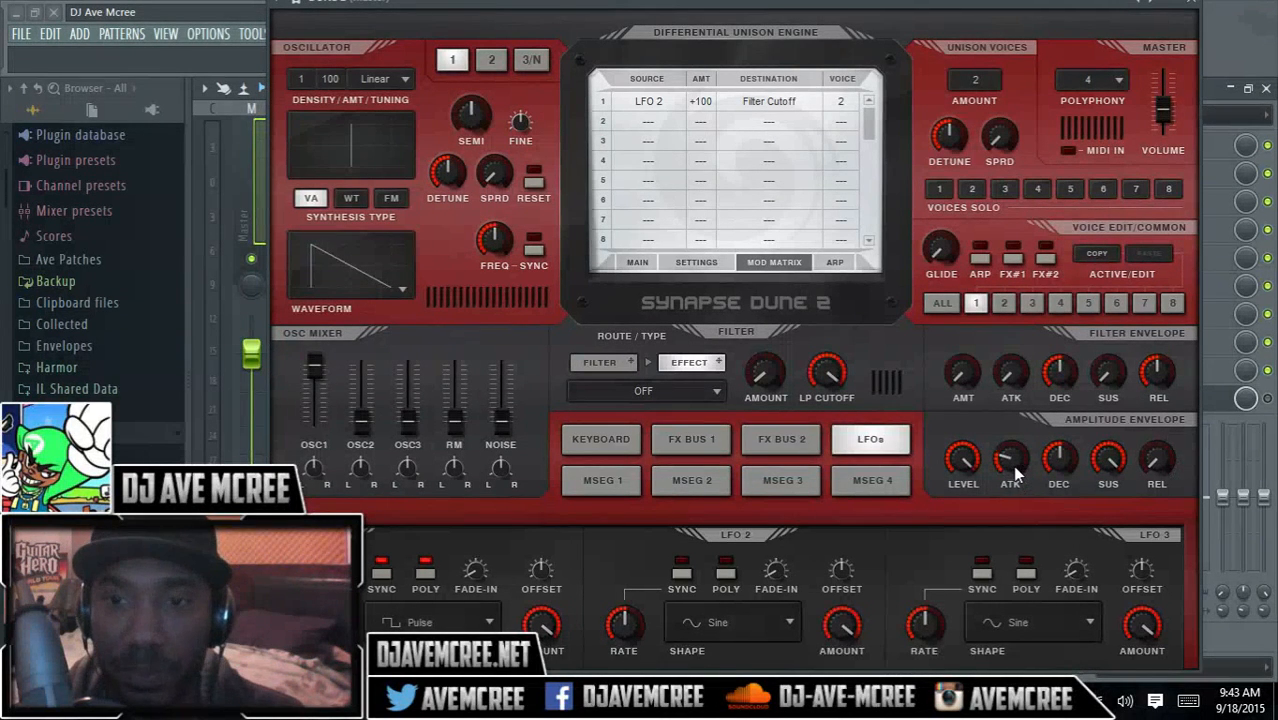
Step: Solo voice 2 and raise its amplitude envelope attack to below 37%
left_click(999, 306)
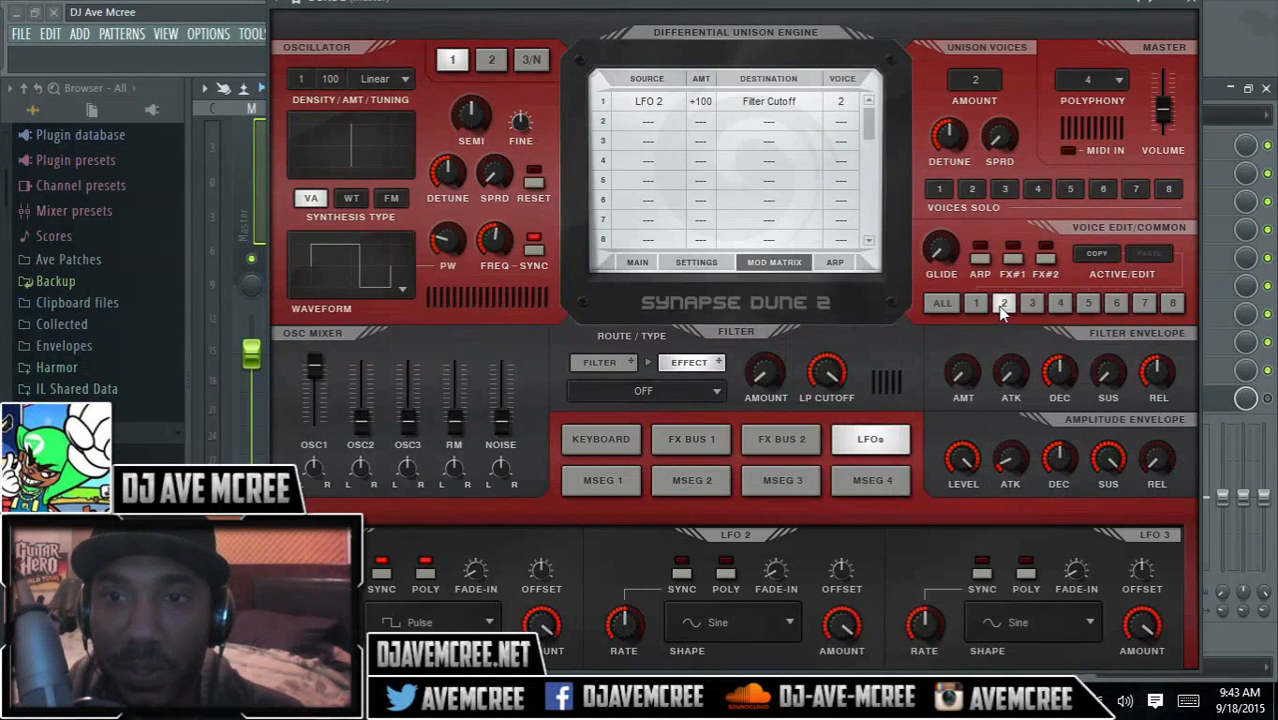
left_click(969, 190)
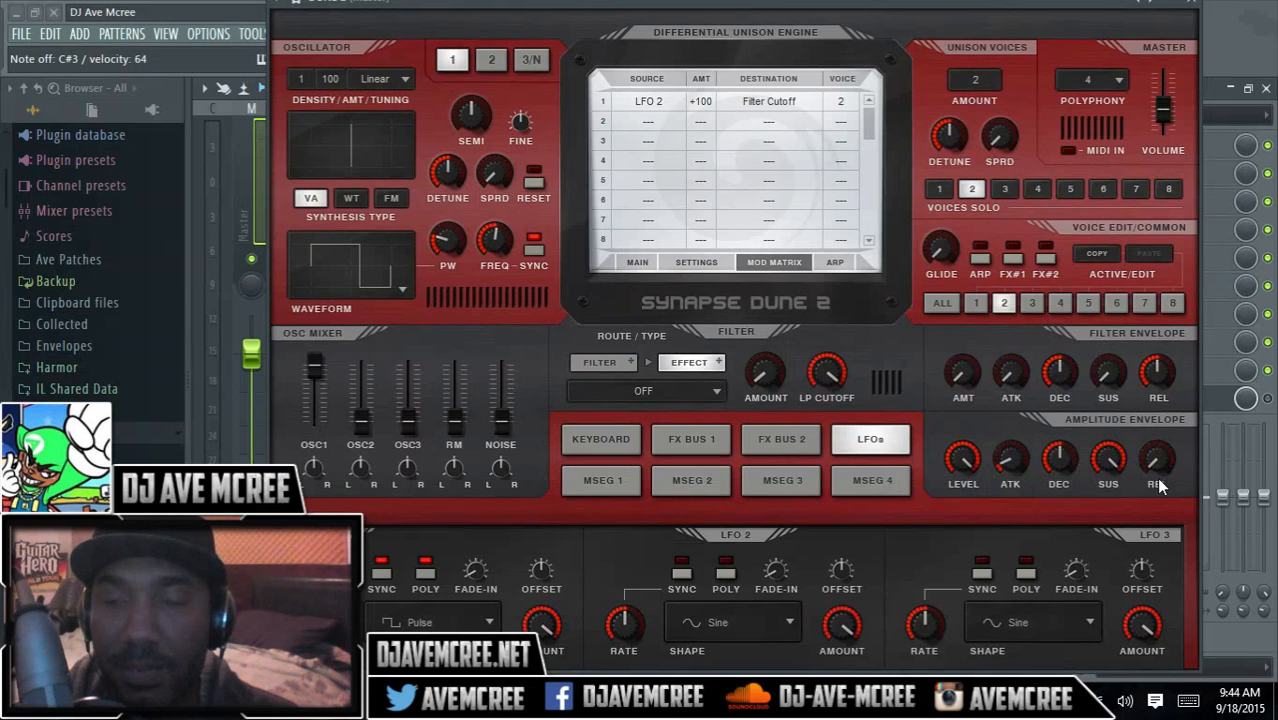
left_click(1005, 305)
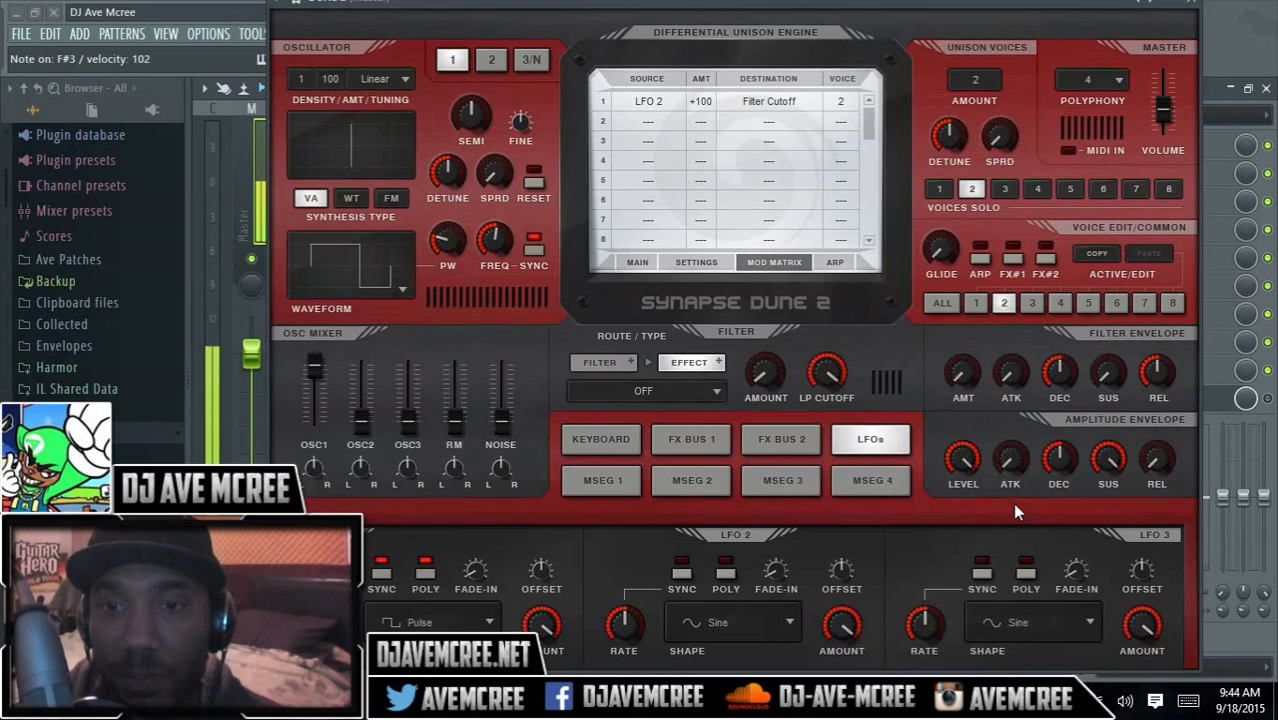
mouse_move(1008, 461)
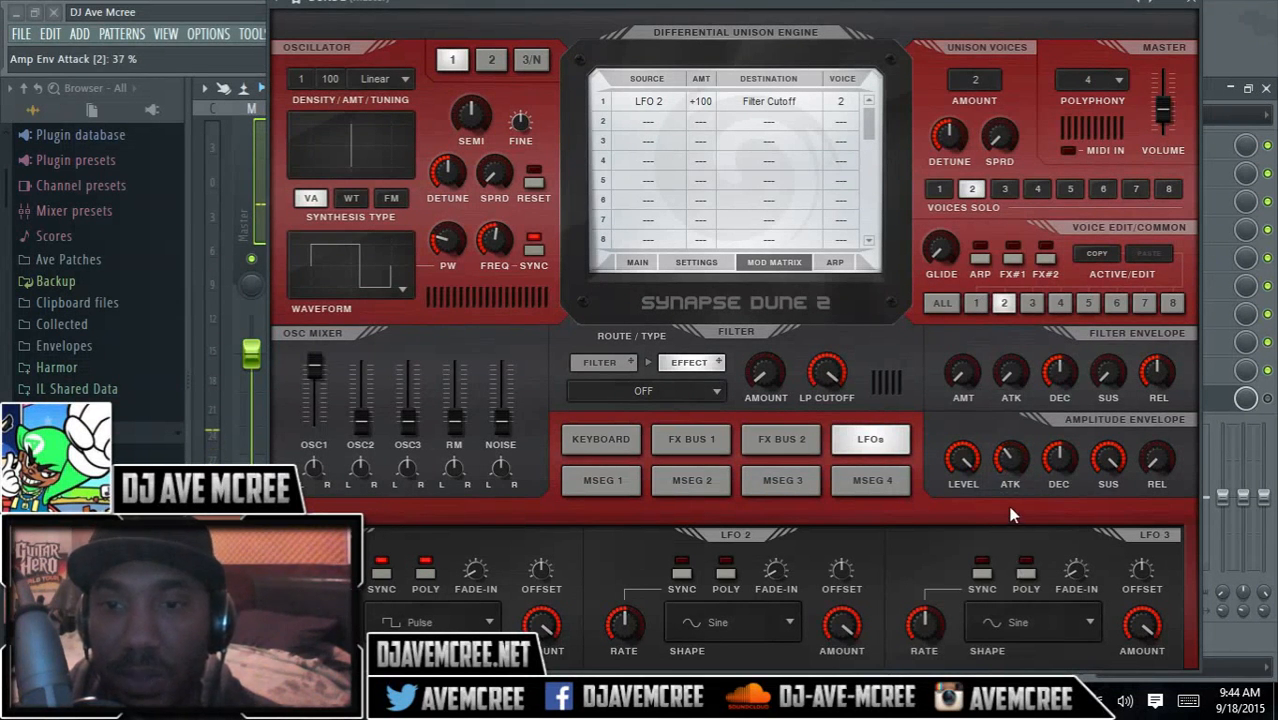
left_click_drag(1012, 466, 1010, 481)
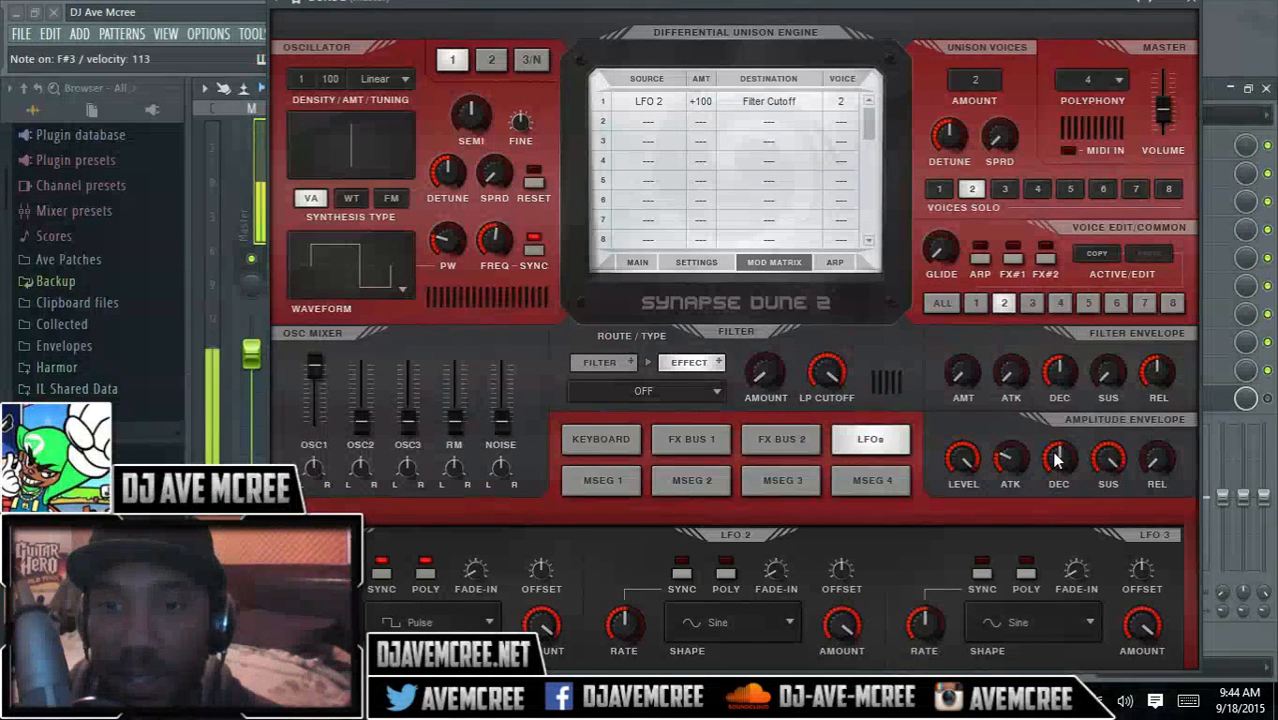
Step: Adjust voice 2's amplitude envelope decay, testing it with sustain at minimum, and return the sustain to 100%
left_click_drag(1057, 459, 1088, 473)
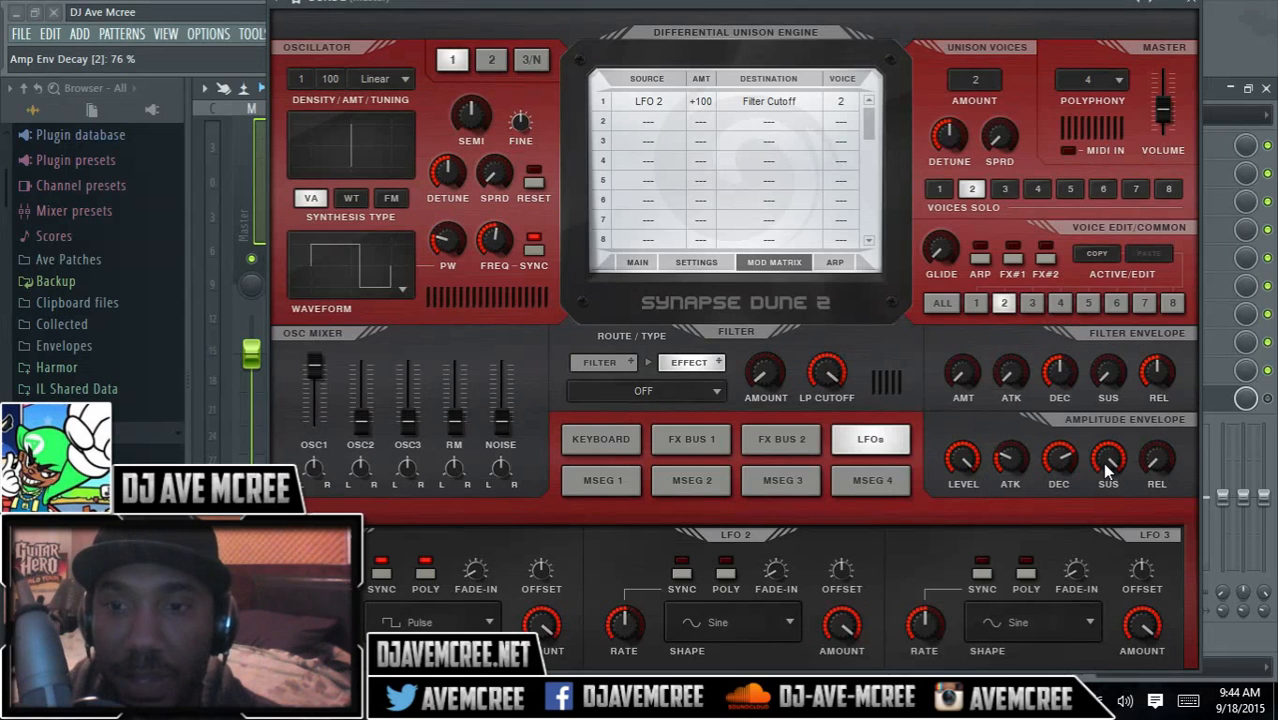
left_click_drag(1102, 462, 1147, 662)
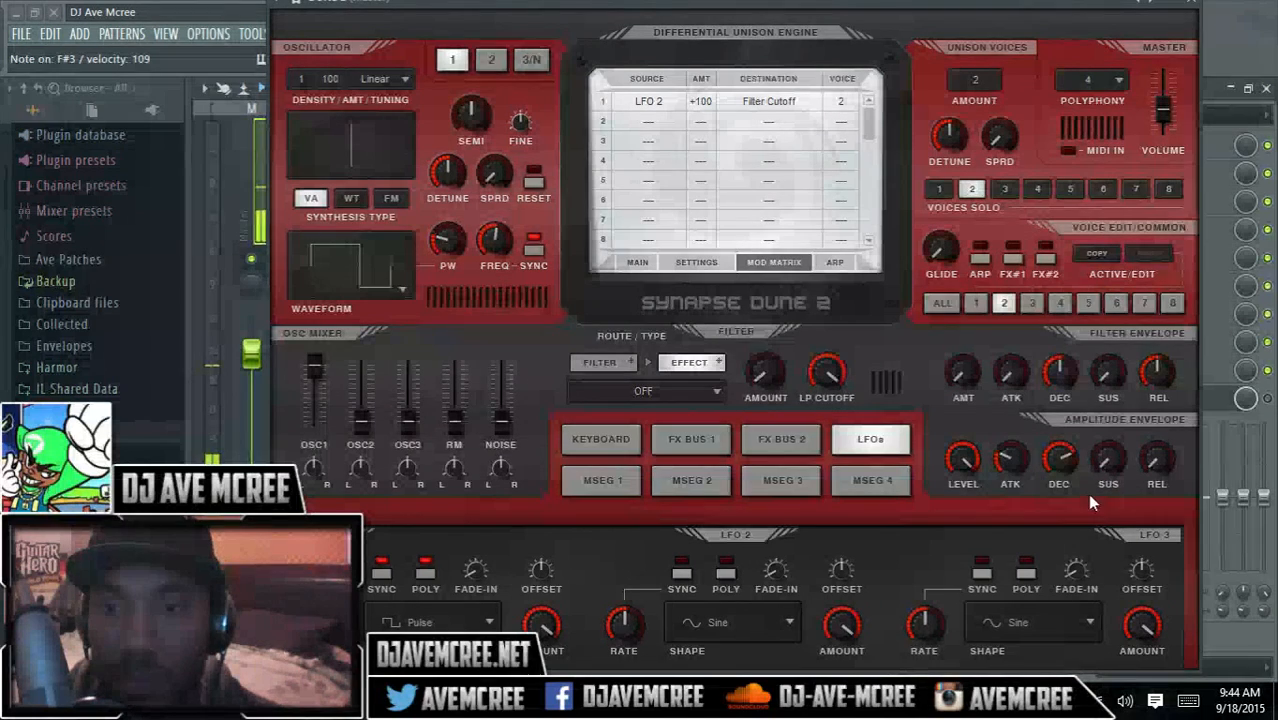
mouse_move(1057, 476)
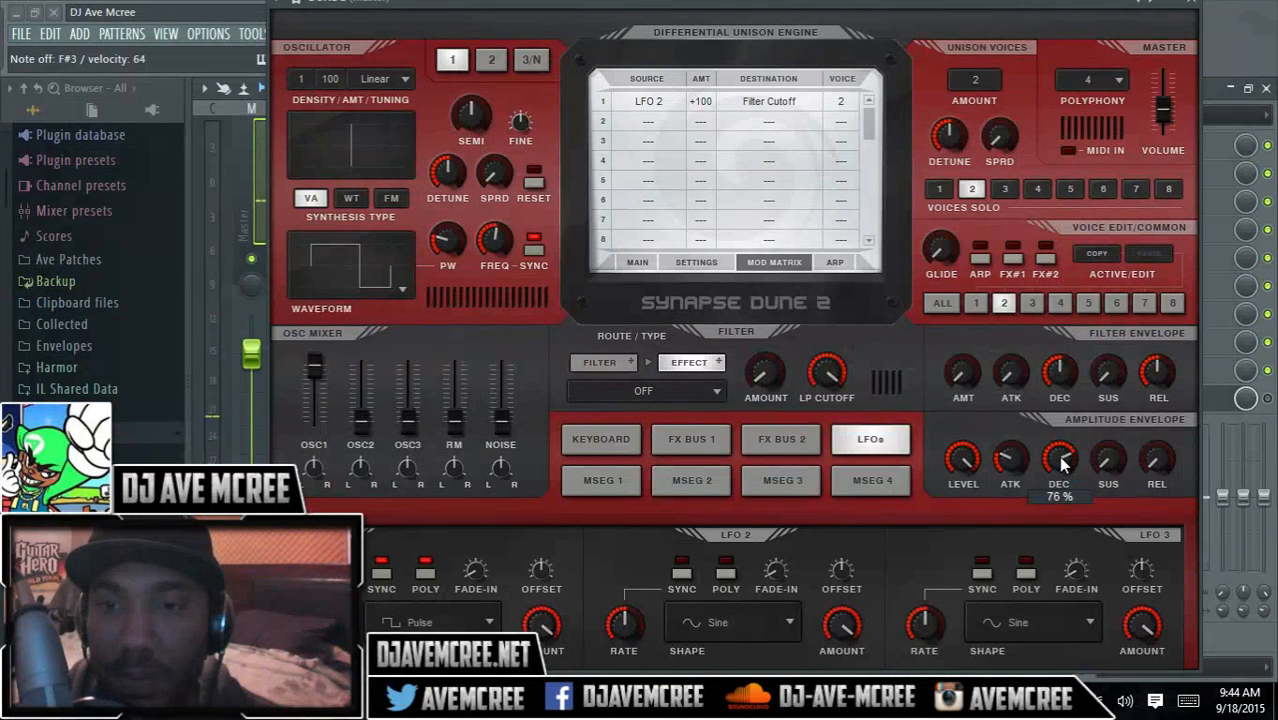
left_click_drag(1055, 482, 1055, 491)
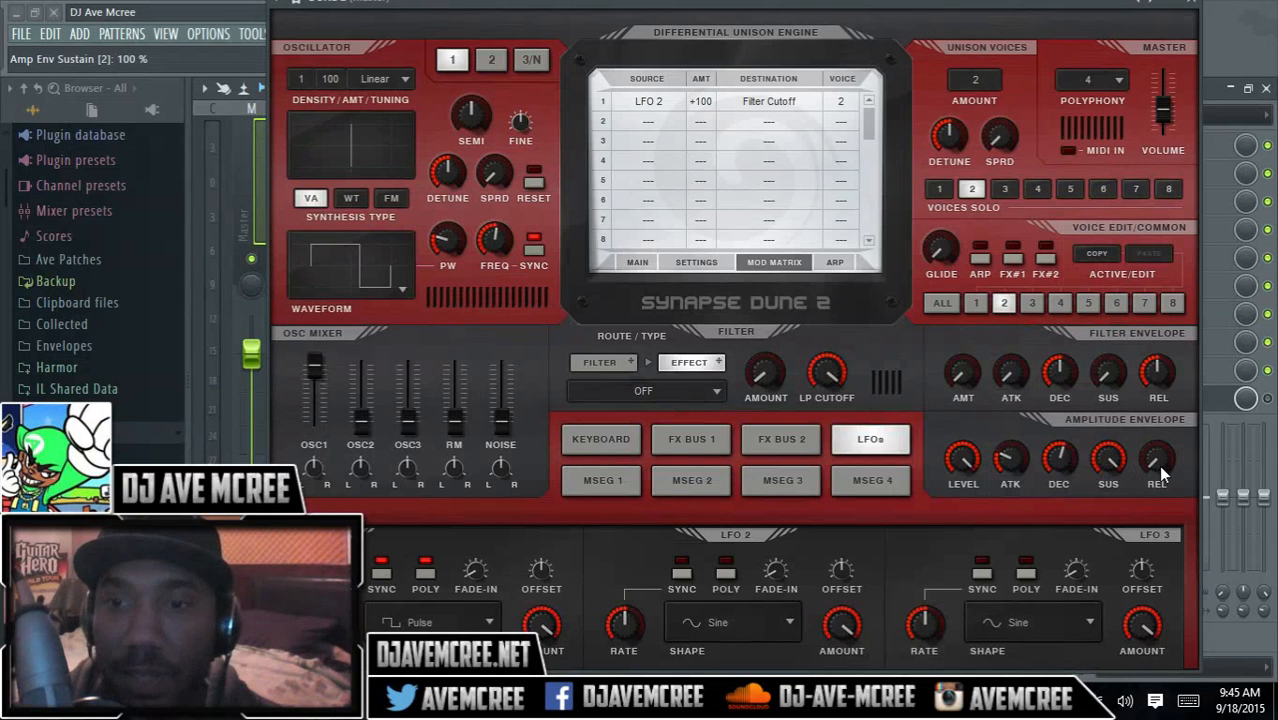
Step: Try a long amplitude envelope release on voice 2 and return the release to minimum
left_click_drag(1160, 466, 1161, 313)
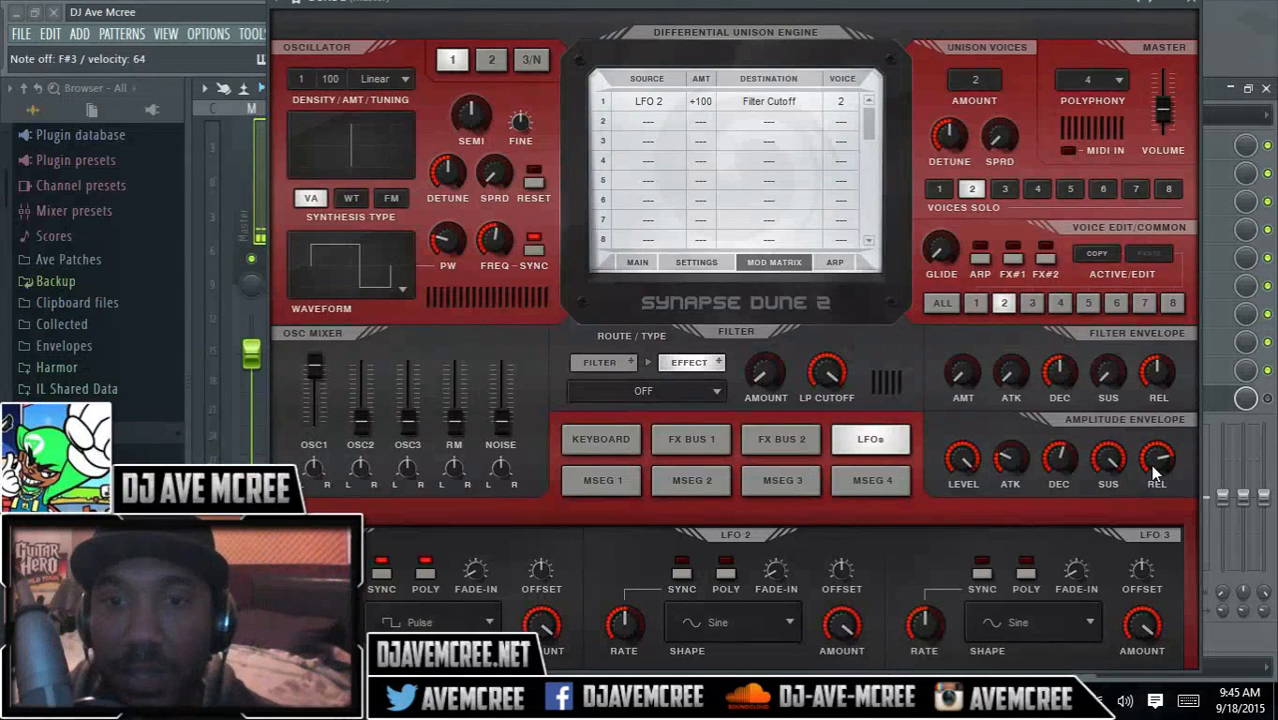
left_click_drag(1153, 470, 1173, 491)
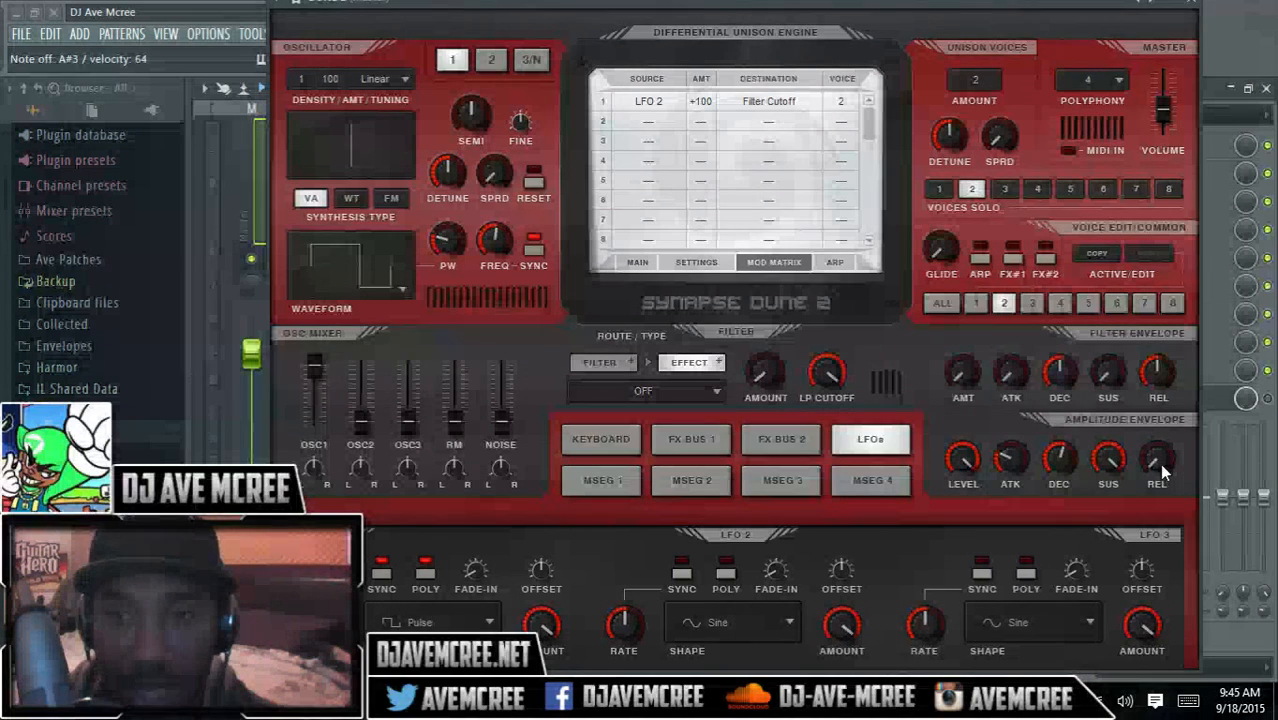
left_click_drag(1159, 463, 1149, 467)
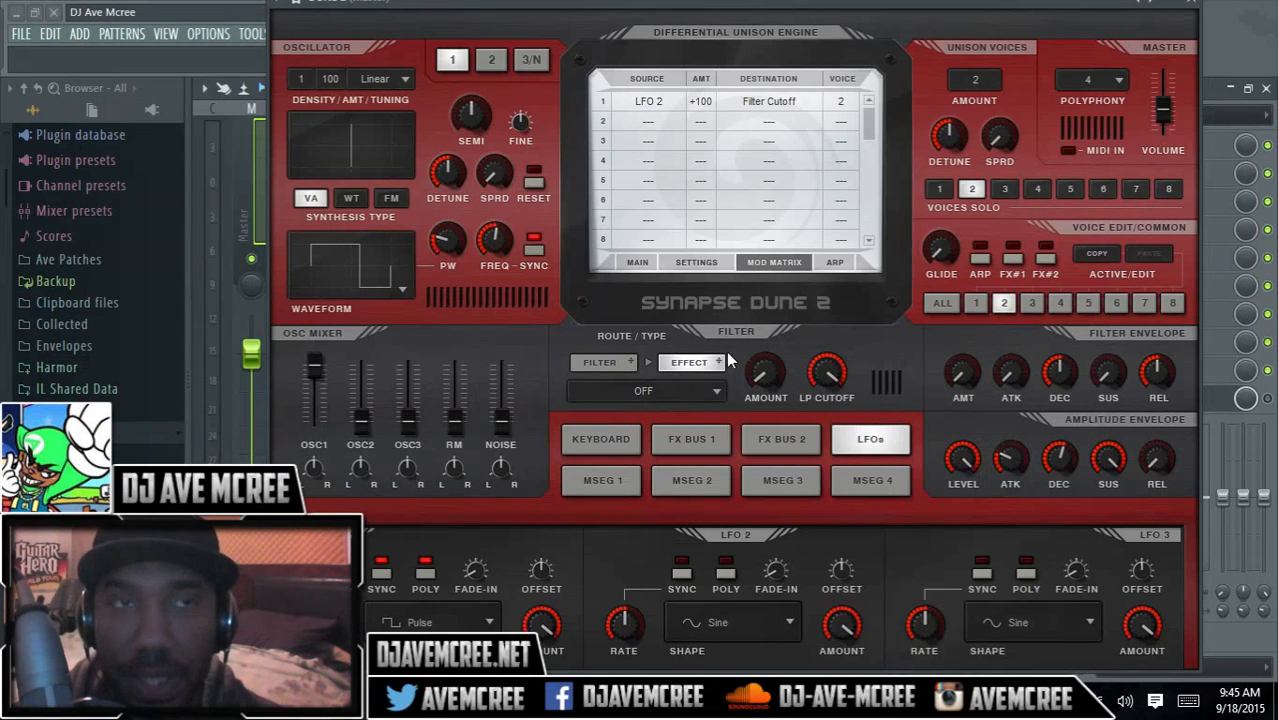
Step: Show voice 2's filter settings, raise the filter envelope attack, and lower the CL Lowpass 2p cutoff to 41%
left_click(595, 361)
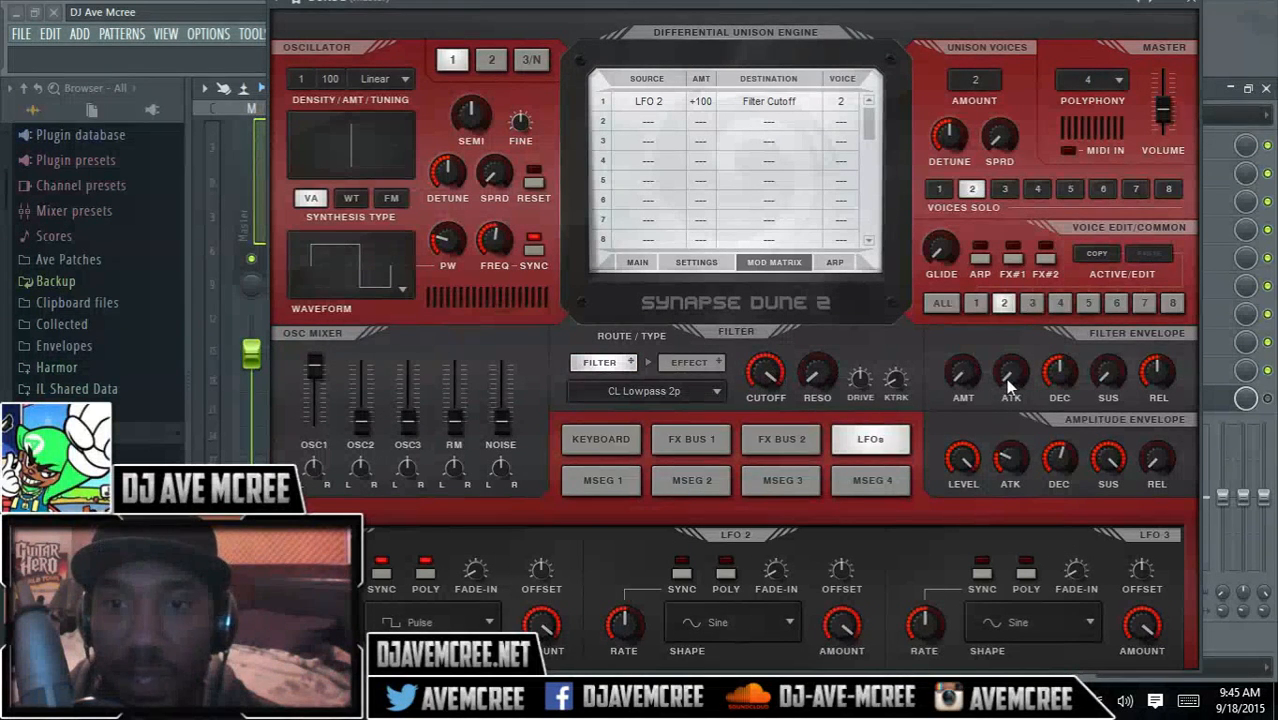
left_click_drag(1005, 378, 1005, 360)
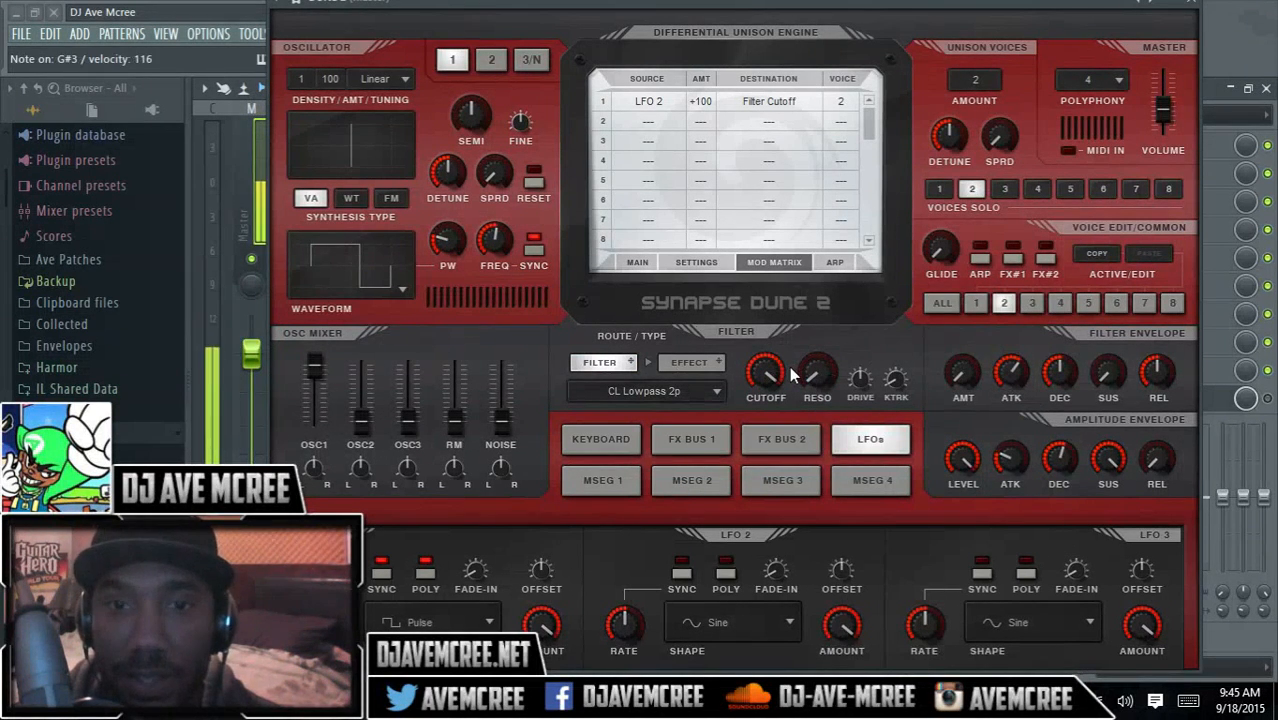
left_click_drag(774, 366, 786, 476)
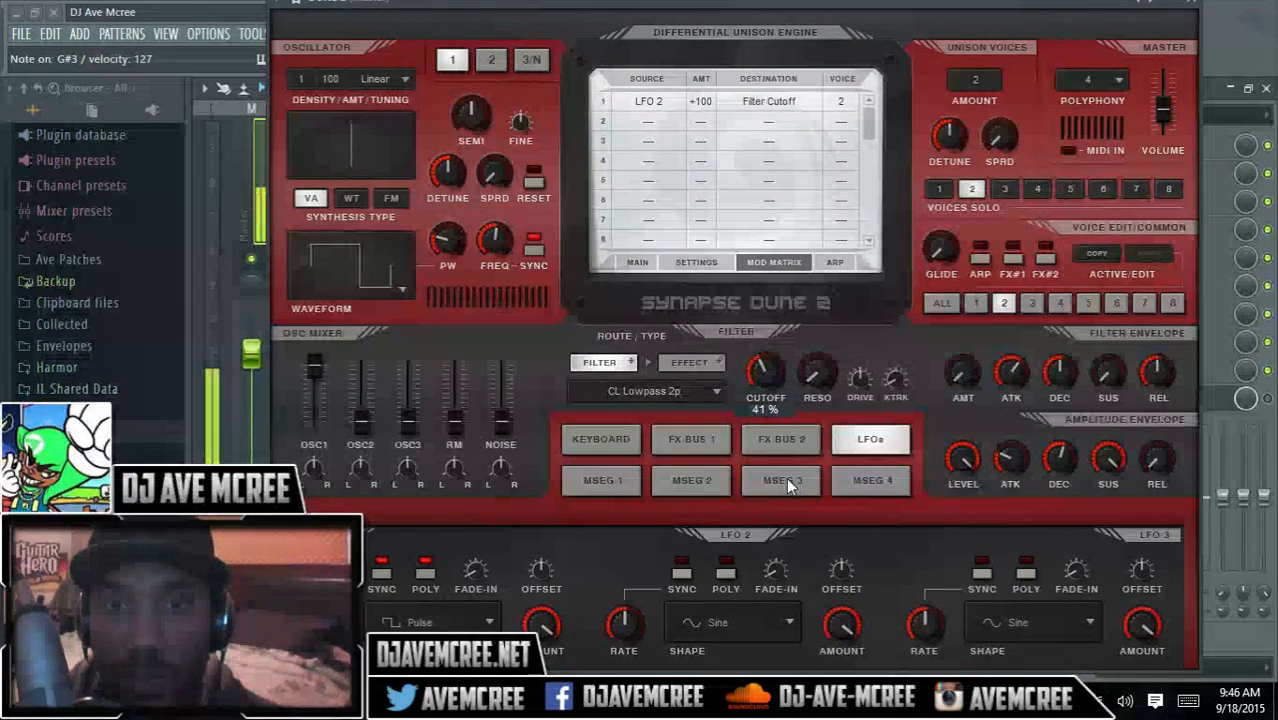
Step: Turn off sync on LFO 1 and clear the LFO 2 source from the first modulation matrix row
left_click(383, 572)
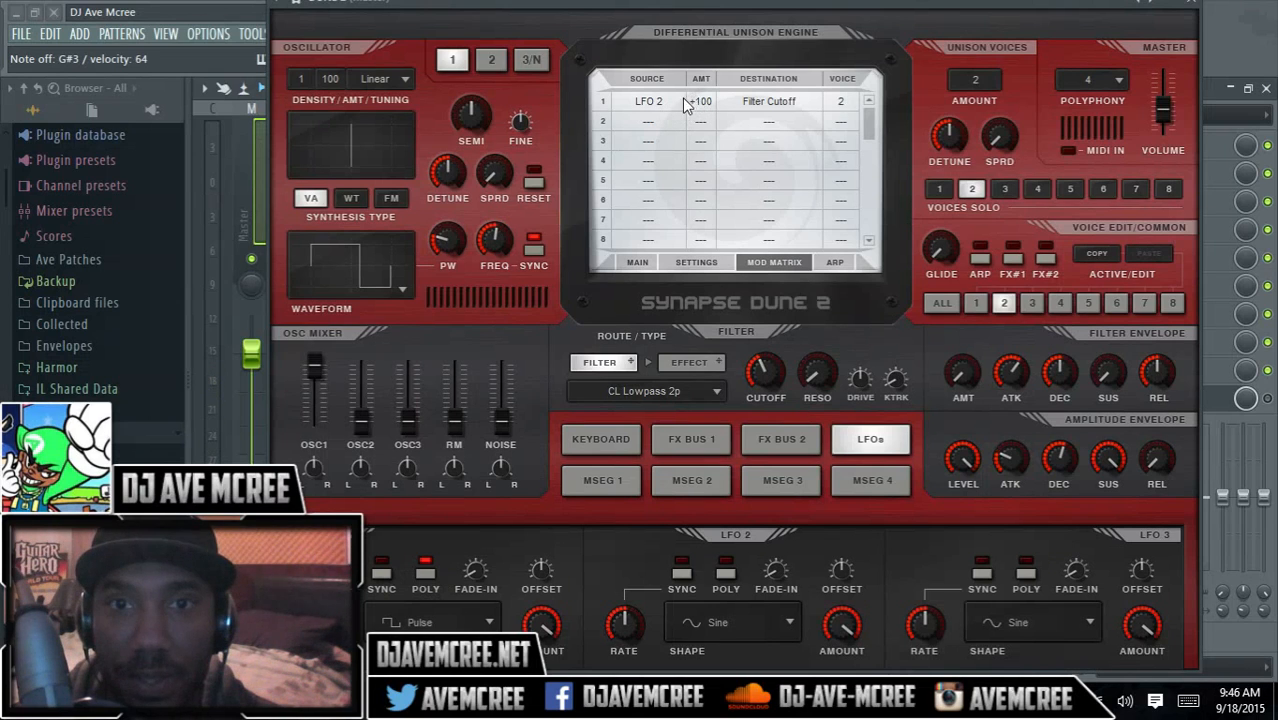
left_click(650, 101)
left_click(654, 113)
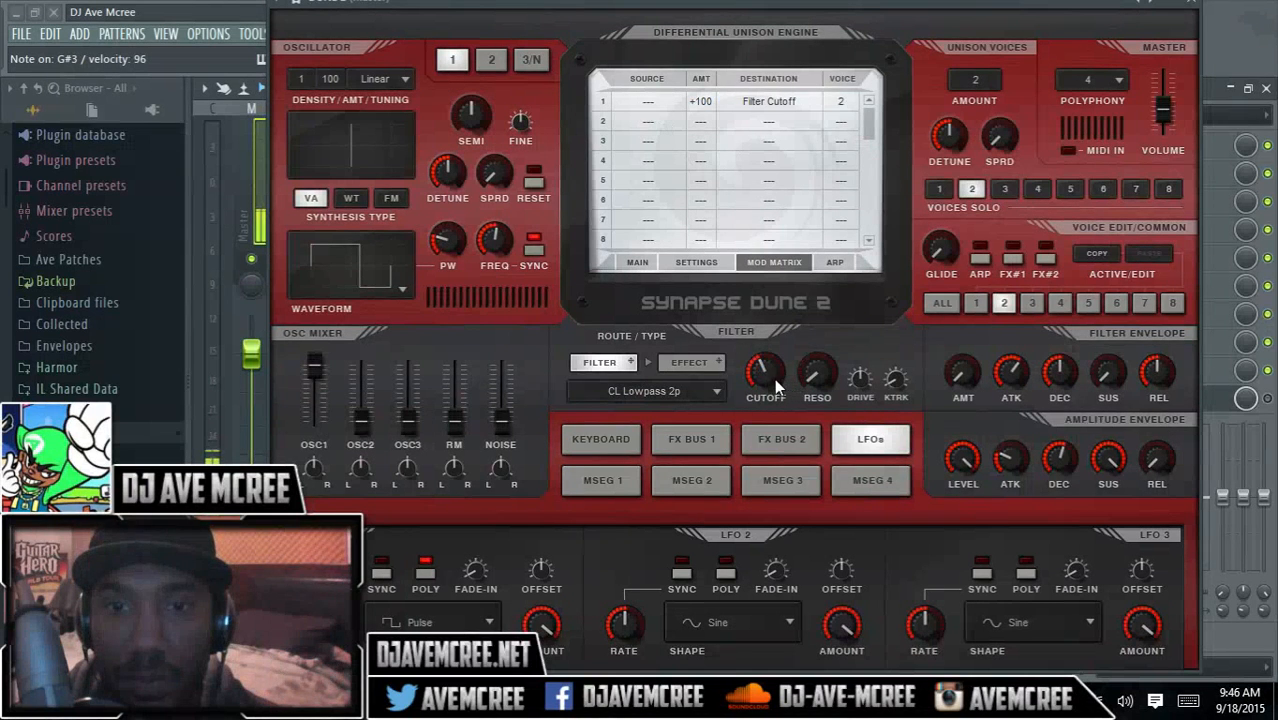
Step: Raise voice 2's filter cutoff and set its filter envelope to 100% amount and 85% attack
left_click_drag(765, 373, 754, 346)
left_click_drag(1004, 373, 963, 268)
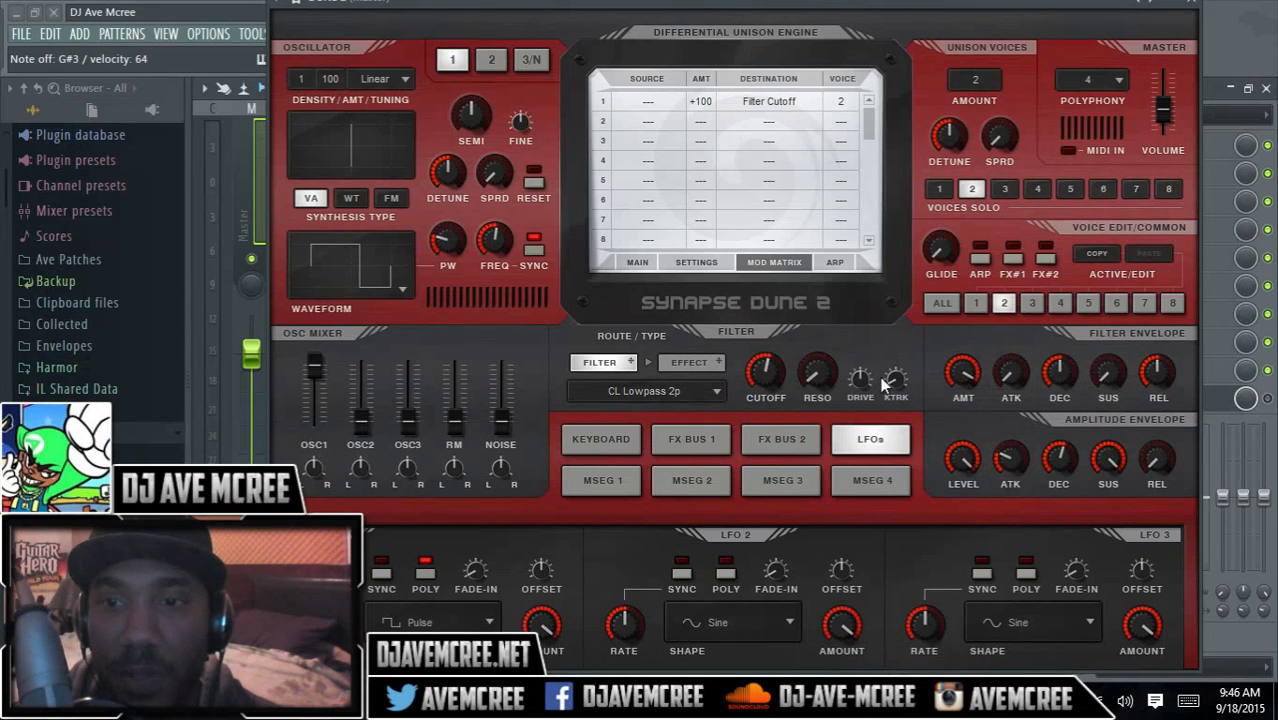
left_click_drag(959, 373, 967, 376)
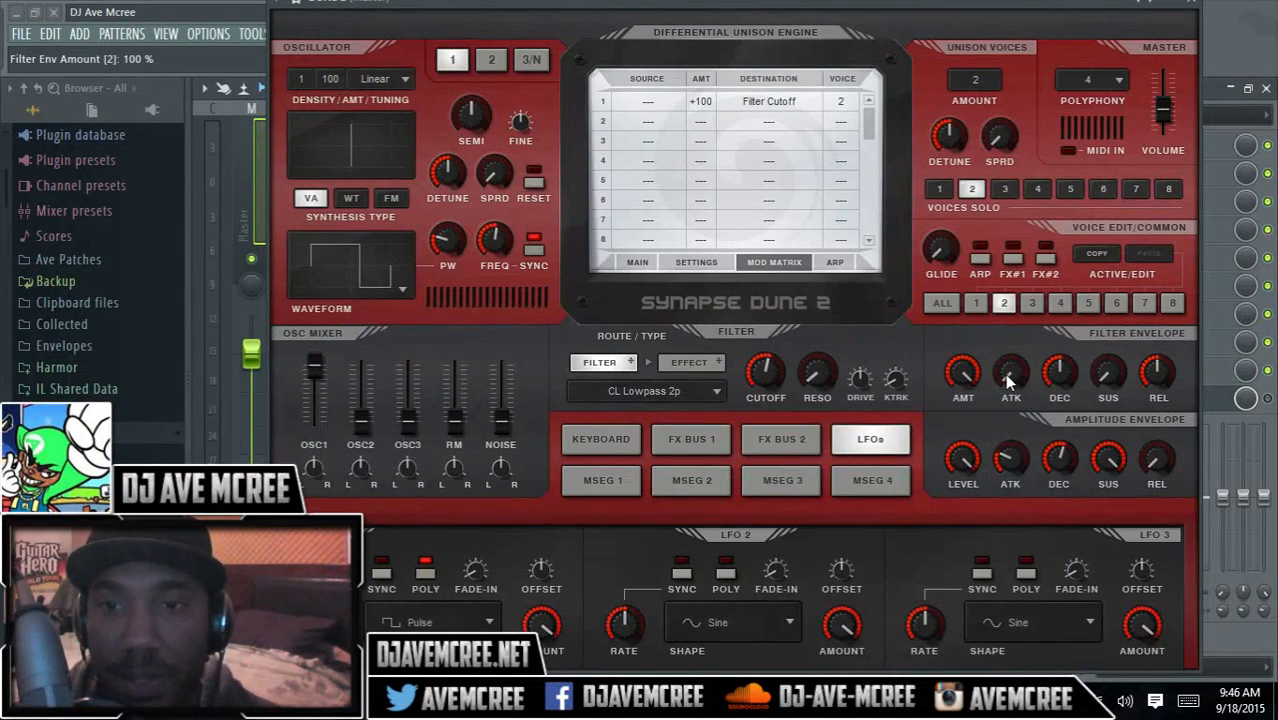
left_click_drag(1006, 375, 1022, 214)
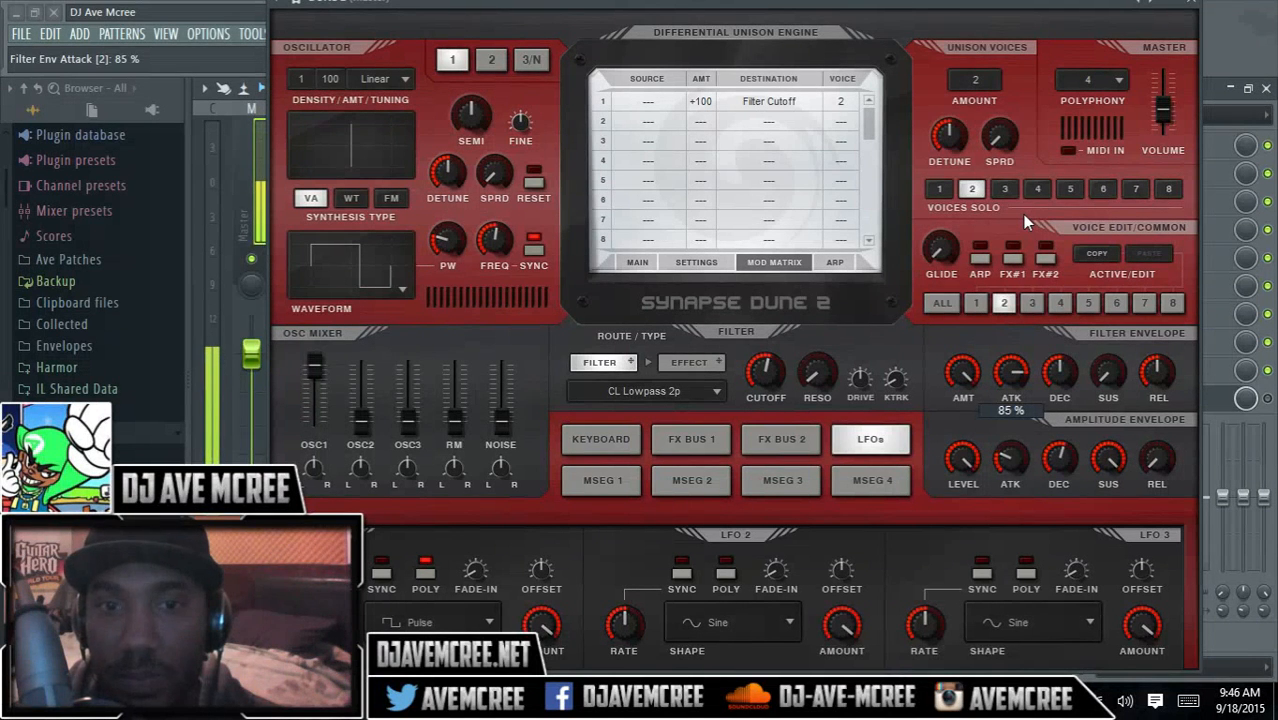
Step: Show the filter section's effect settings and open the MSEG 1 envelope editor
left_click(700, 363)
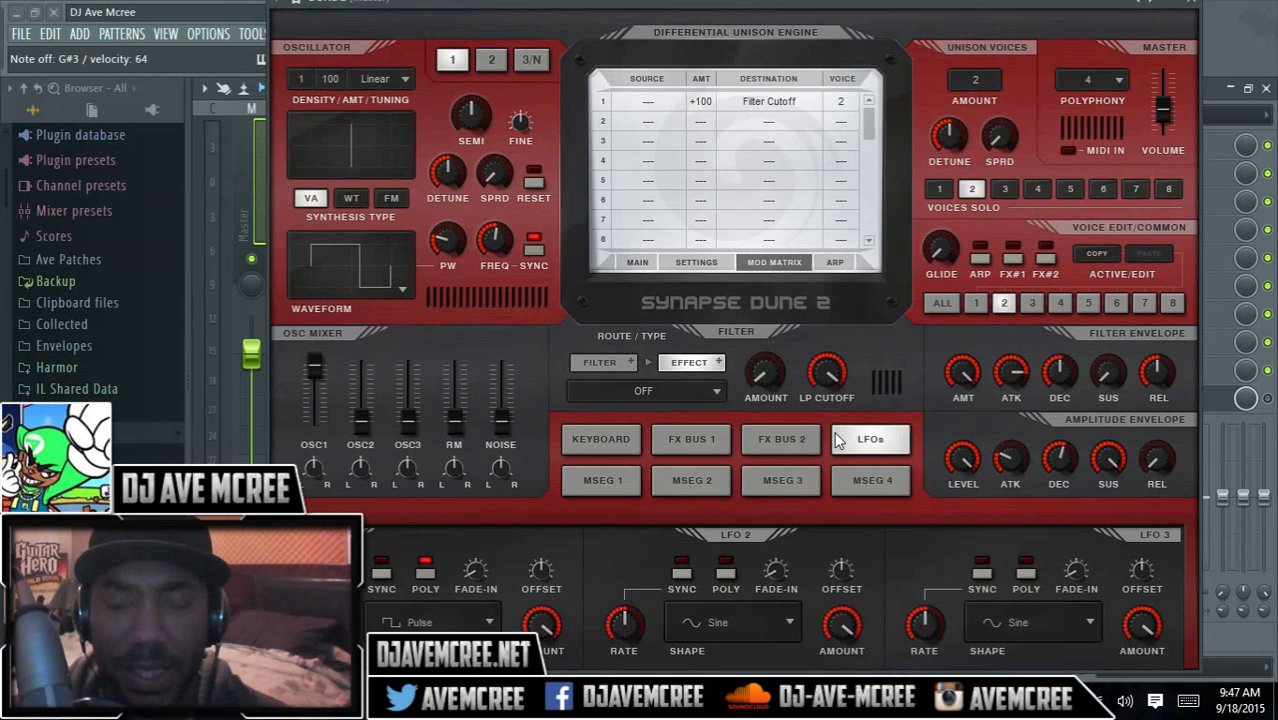
left_click(627, 484)
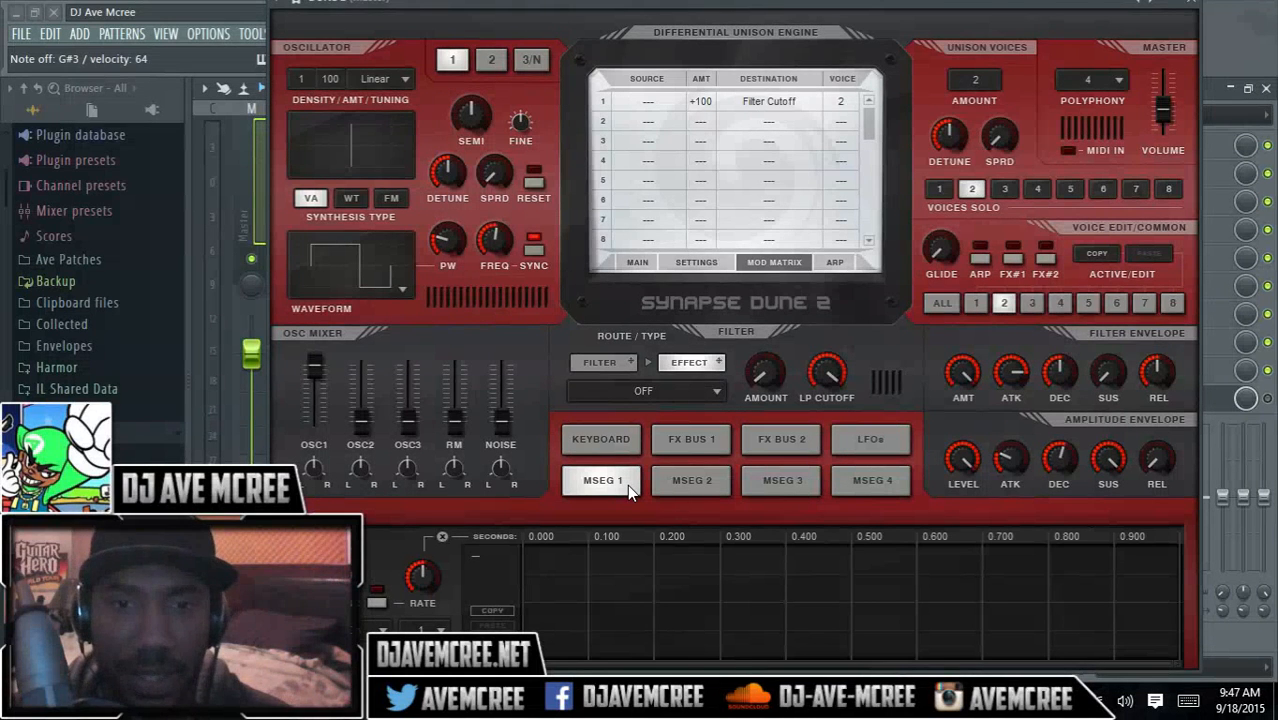